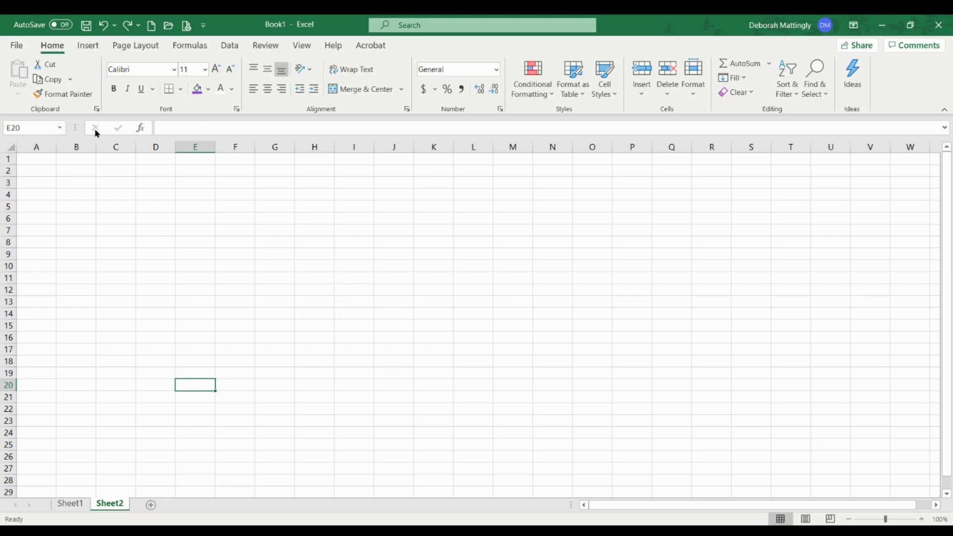
Step: Change the width of columns B through BT on Sheet2 from 8.11 to 2
left_click_drag(74, 147, 948, 145)
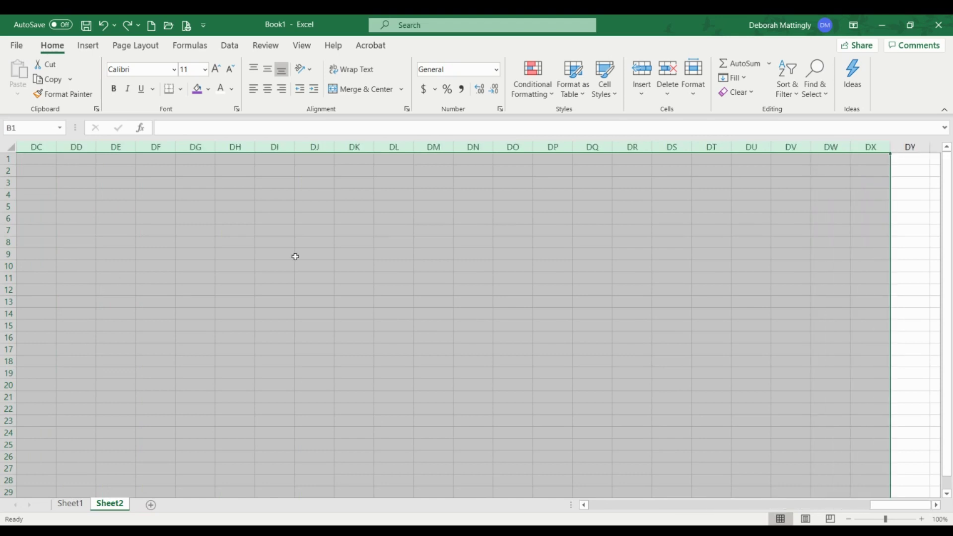
right_click(295, 256)
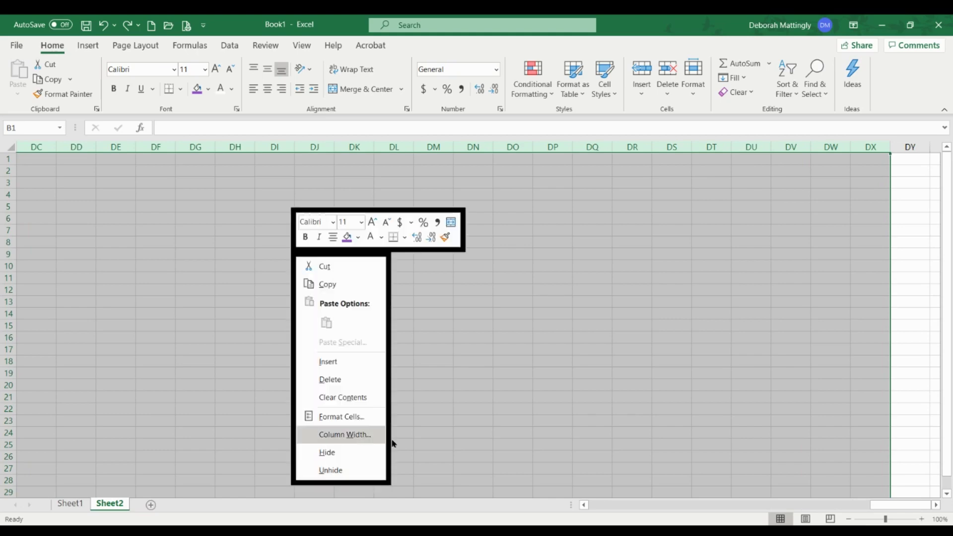
left_click(331, 435)
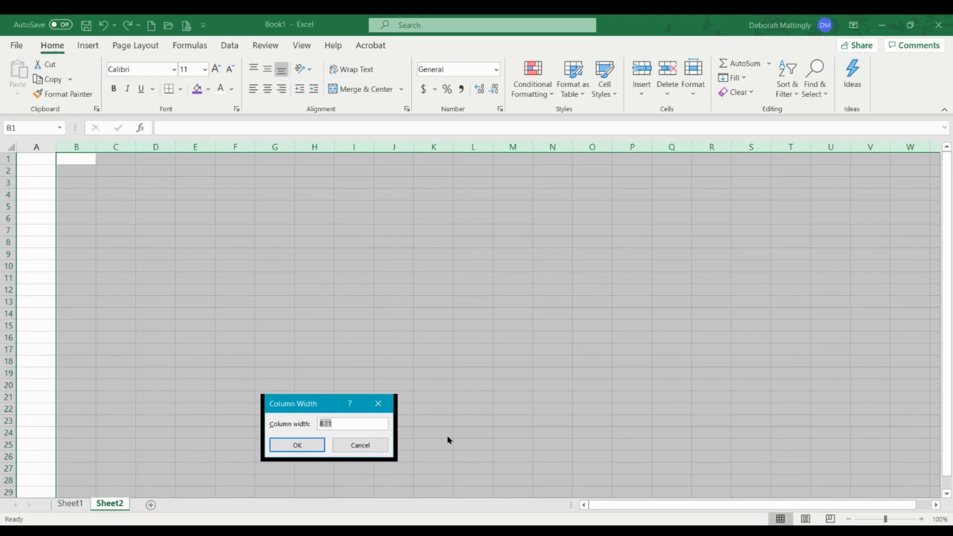
key("BackSpace")
type("2")
left_click(312, 450)
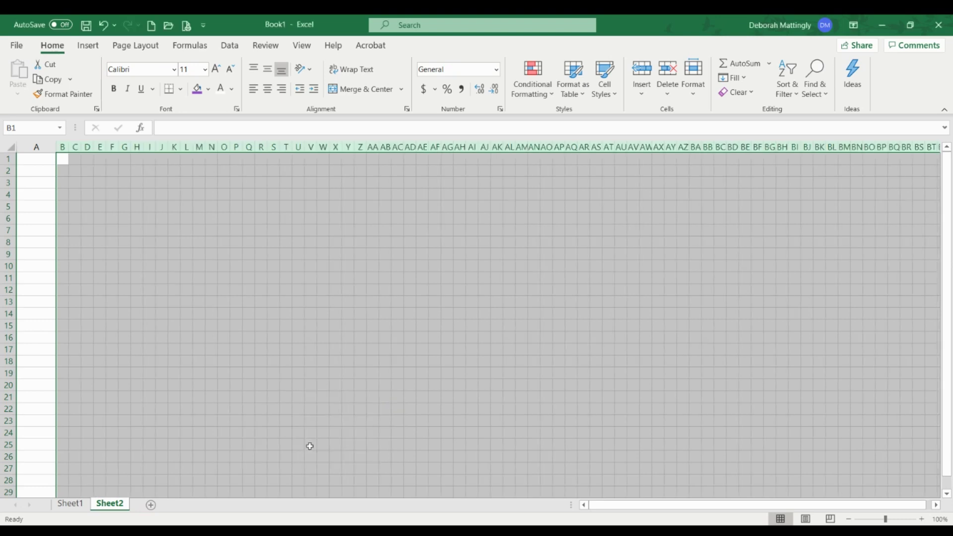
Step: Copy the pixel-art astronaut picture from Sheet1 and paste it onto Sheet2
left_click(45, 174)
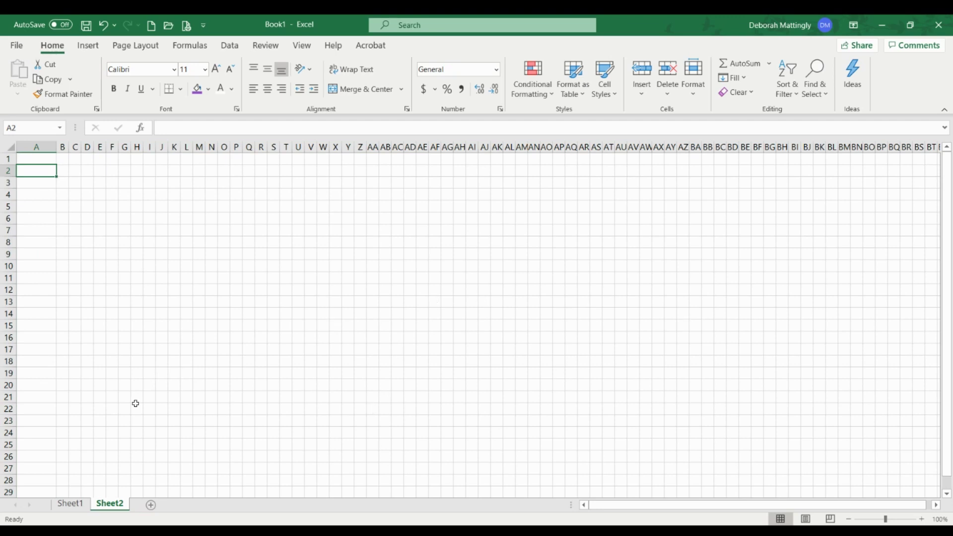
left_click(75, 504)
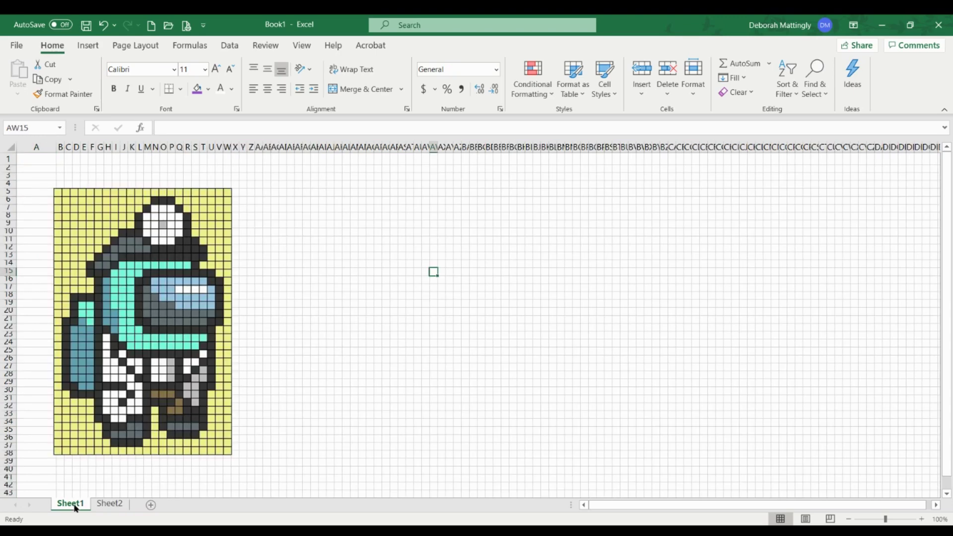
left_click(116, 358)
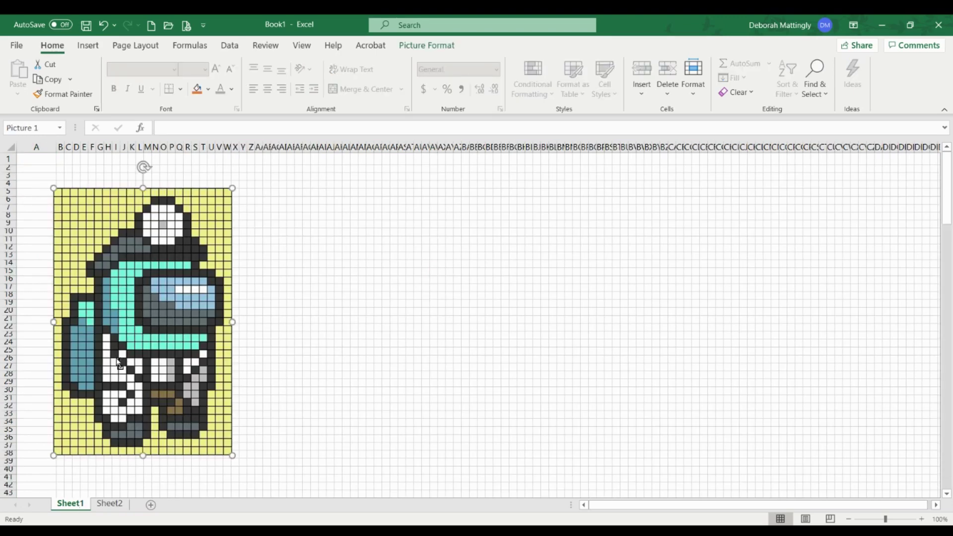
key("ctrl+c")
left_click(110, 503)
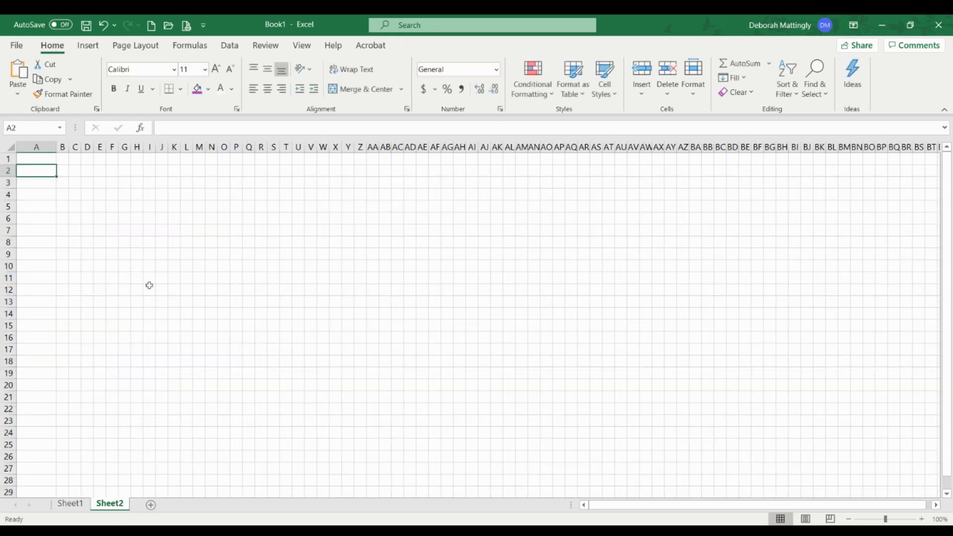
key("ctrl+v")
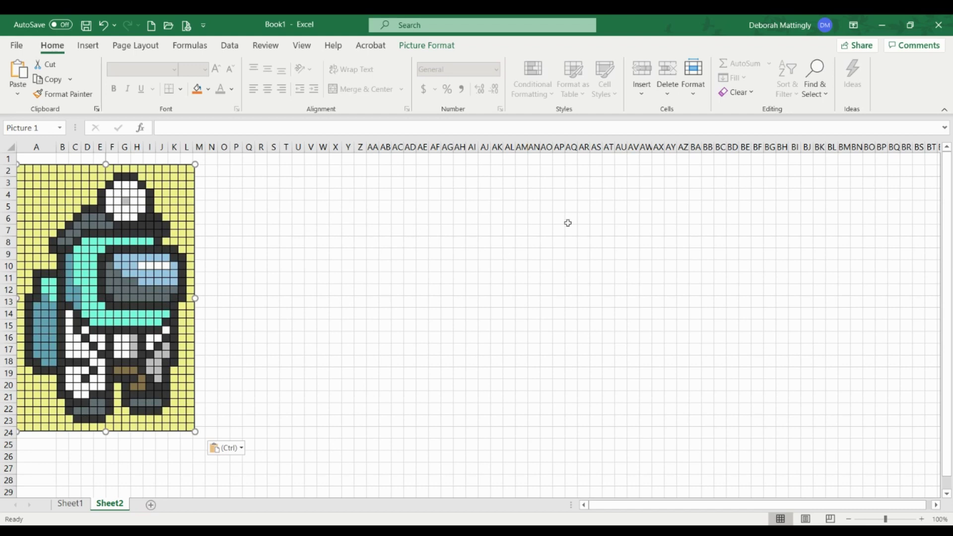
Step: Fill AN3:AP3 black as the top of the helmet outline
left_click_drag(530, 183, 562, 187)
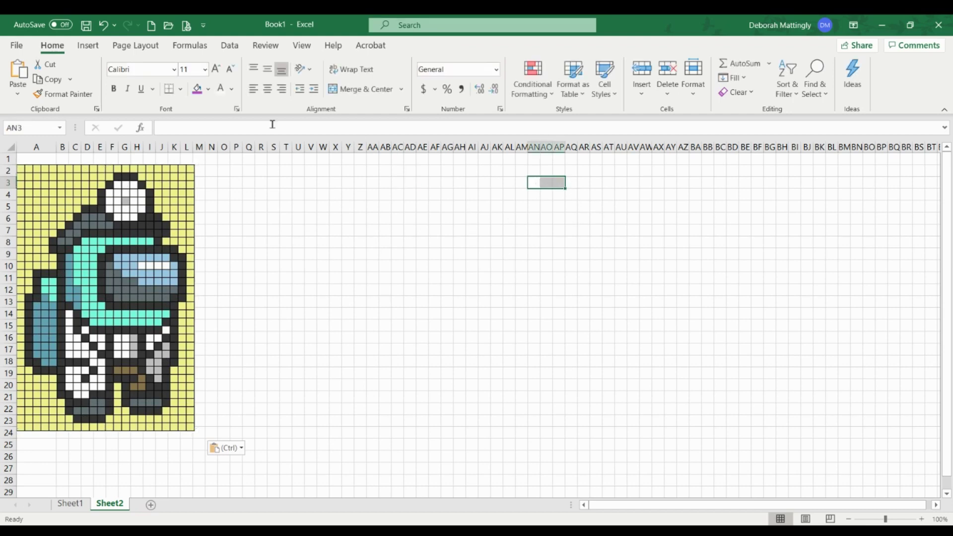
left_click(208, 90)
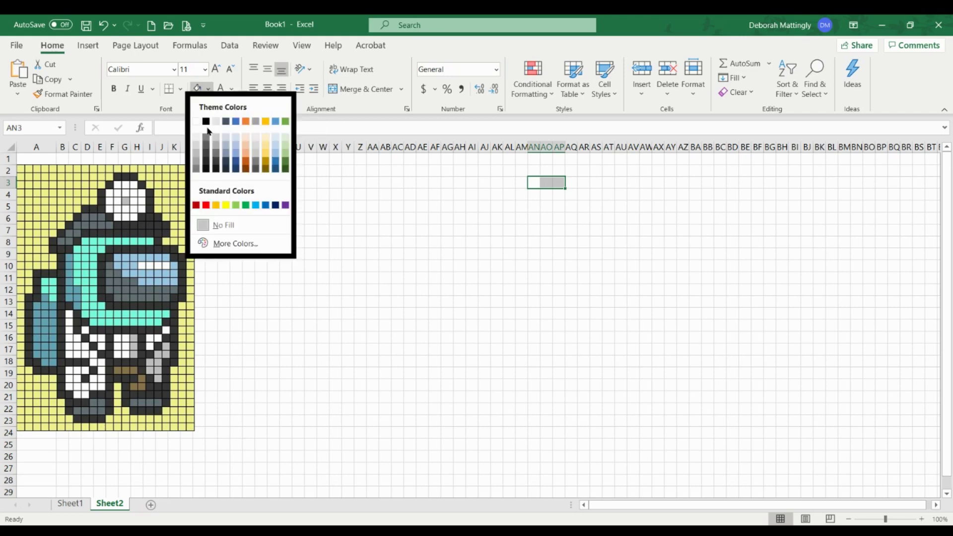
left_click(206, 121)
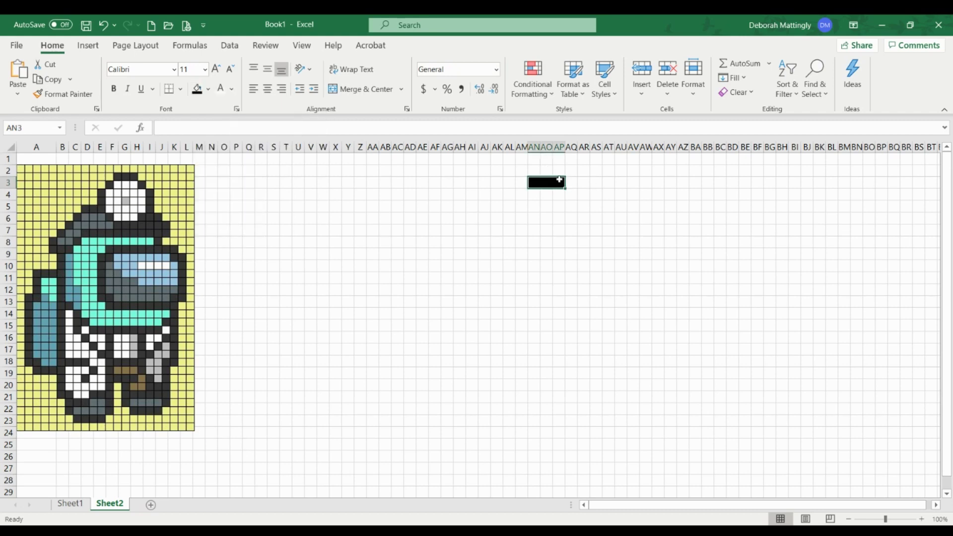
left_click(559, 181)
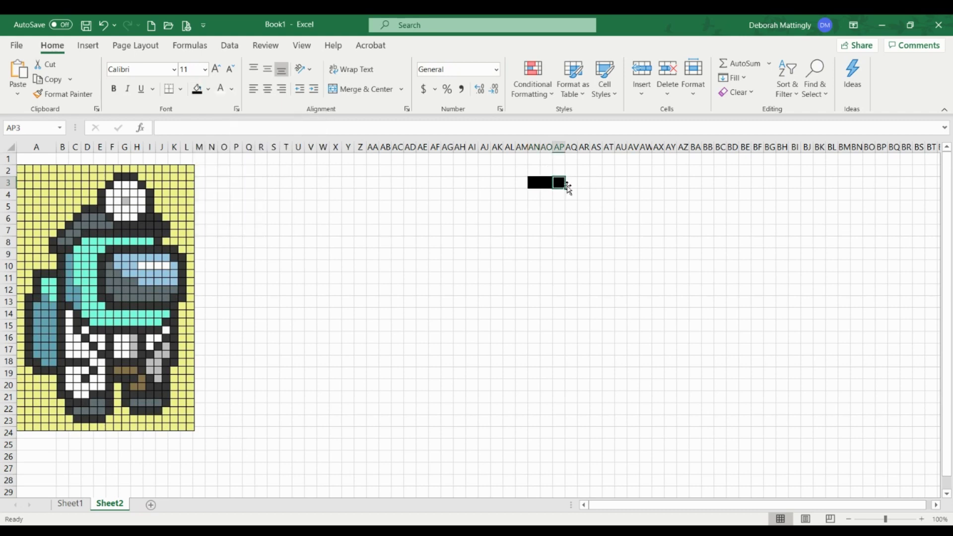
left_click(77, 97)
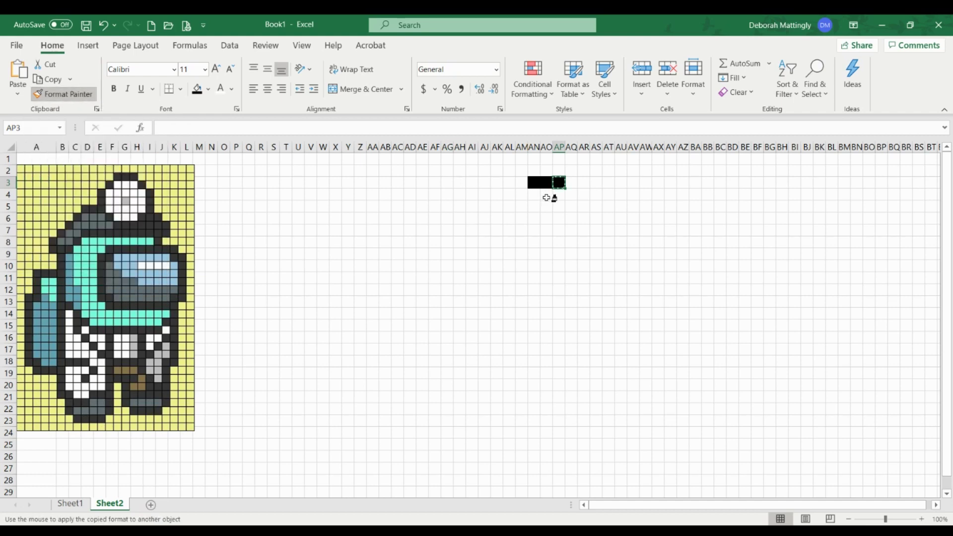
Step: Paint the arch sides black: AQ4, AR5:AR7, AM4 and AL5:AL7
left_click(572, 194)
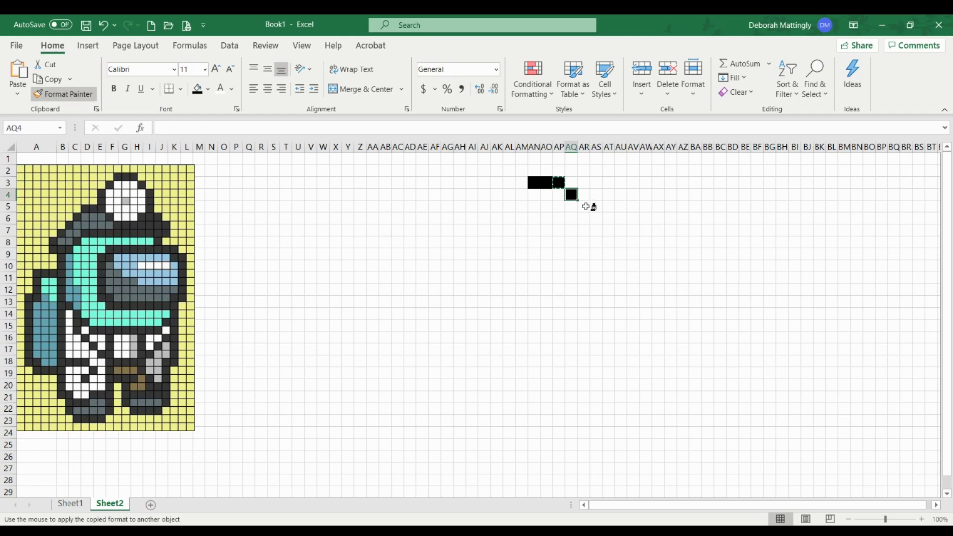
left_click_drag(589, 206, 583, 231)
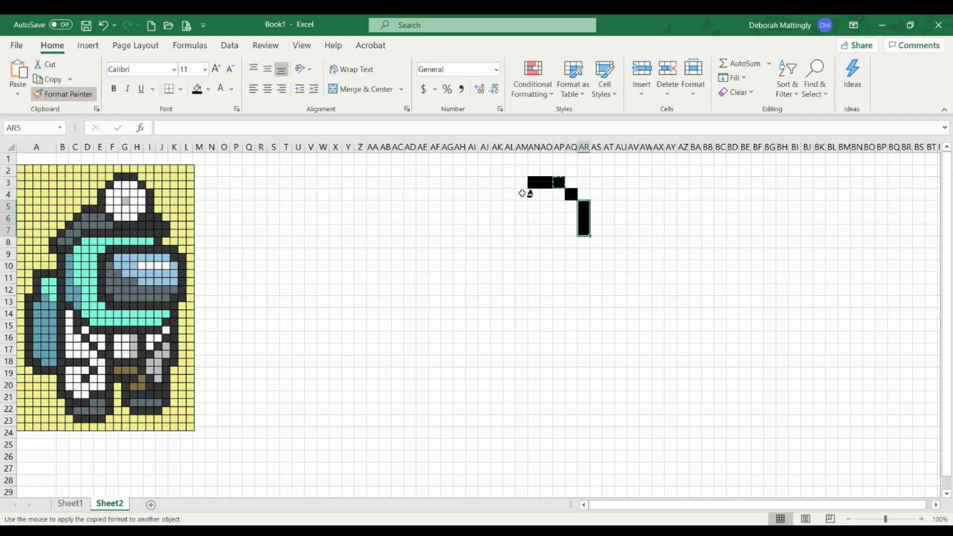
left_click(521, 194)
left_click_drag(511, 205, 511, 233)
Step: Paint the black diagonal AK7, AJ7, AJ8, AI8, AH9 down to AG10
left_click(497, 230)
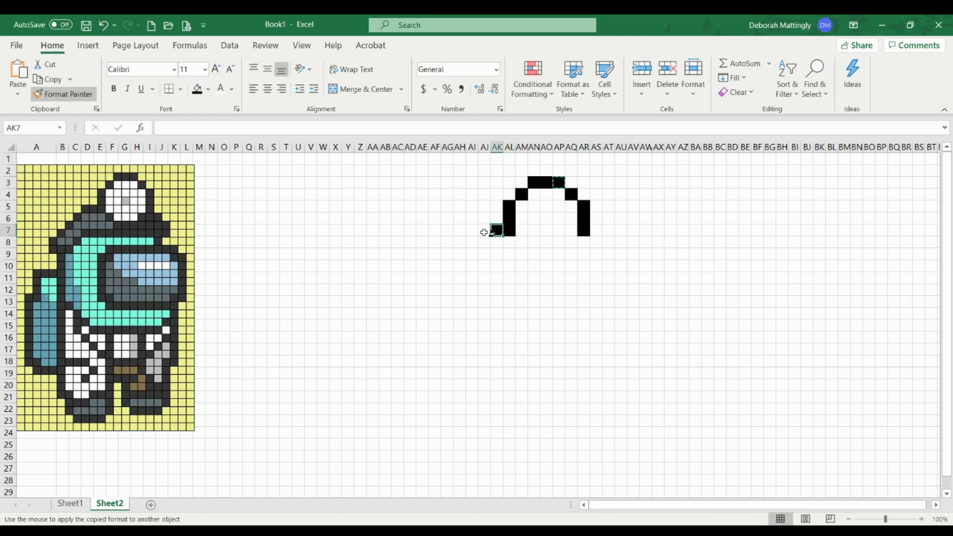
left_click(484, 230)
left_click(482, 243)
left_click(472, 242)
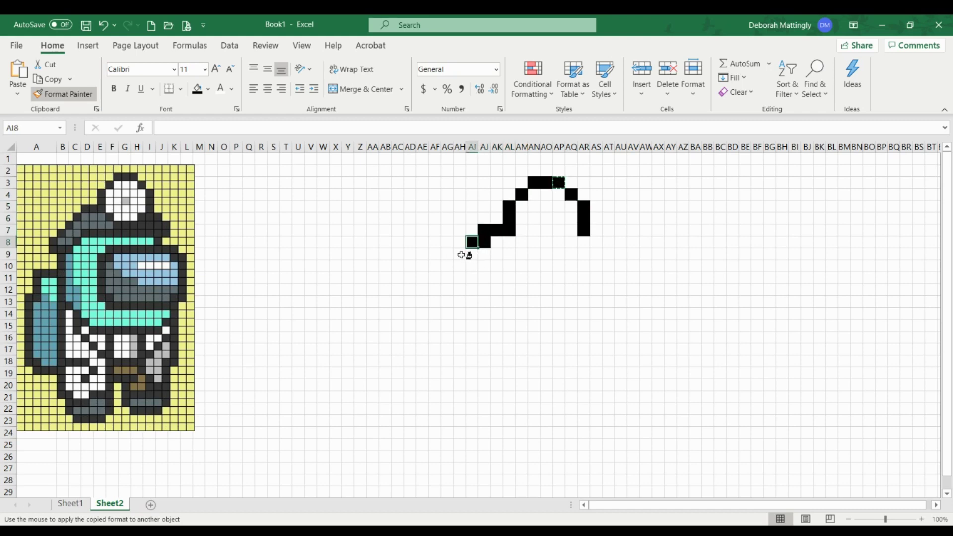
left_click(459, 254)
left_click(449, 265)
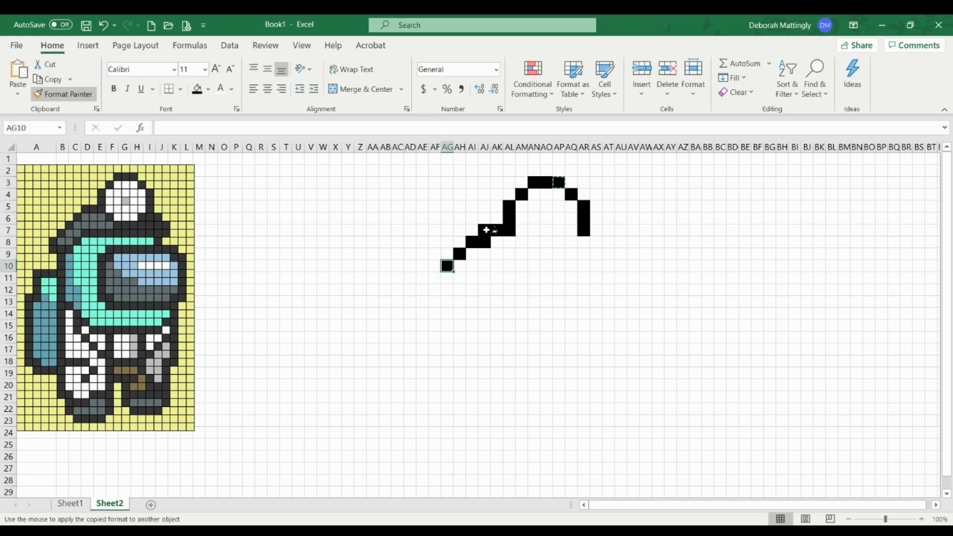
Step: Remove the stray black fill from cell AJ8
key("Escape")
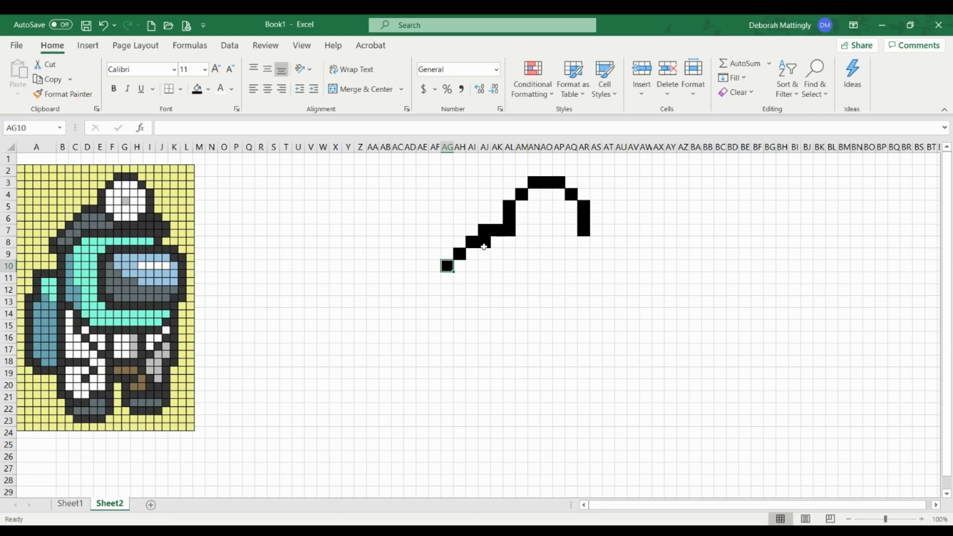
left_click(486, 246)
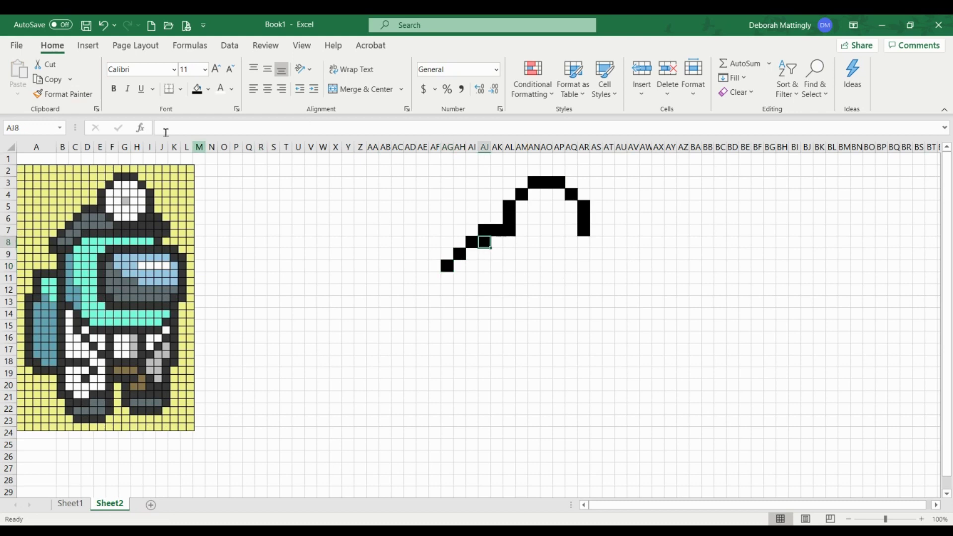
left_click(208, 89)
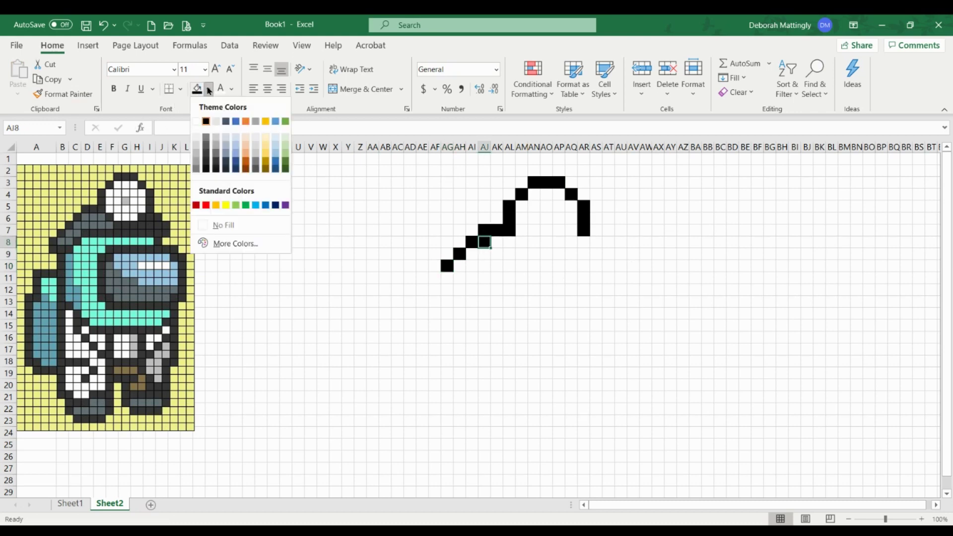
left_click(229, 223)
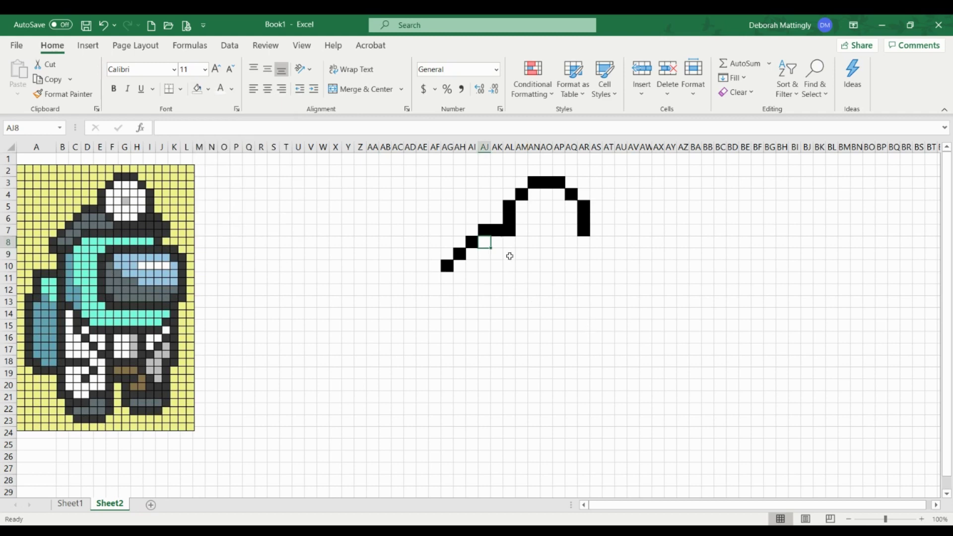
Step: Paint the lower-left corner black: AF11:AF12, AG12, AH12 and AI11
left_click(507, 231)
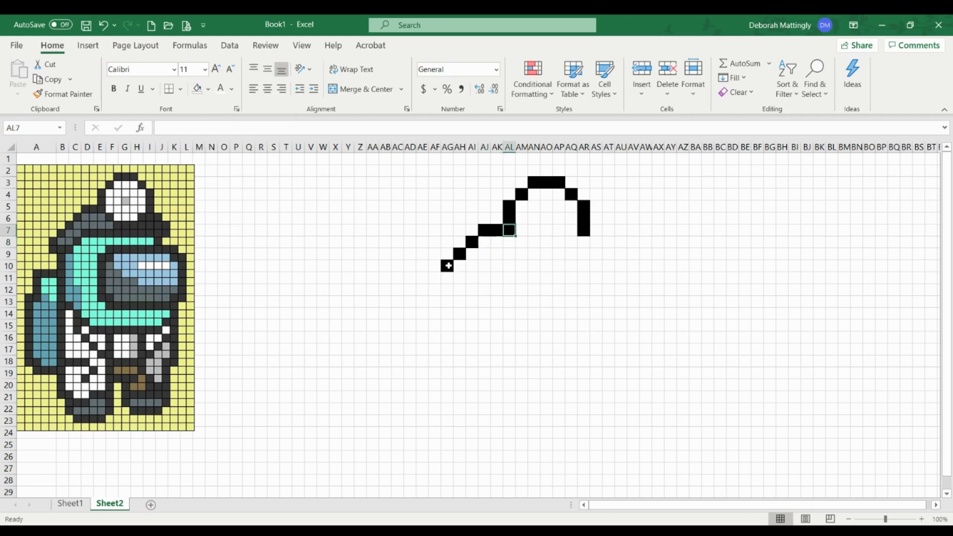
left_click(448, 267)
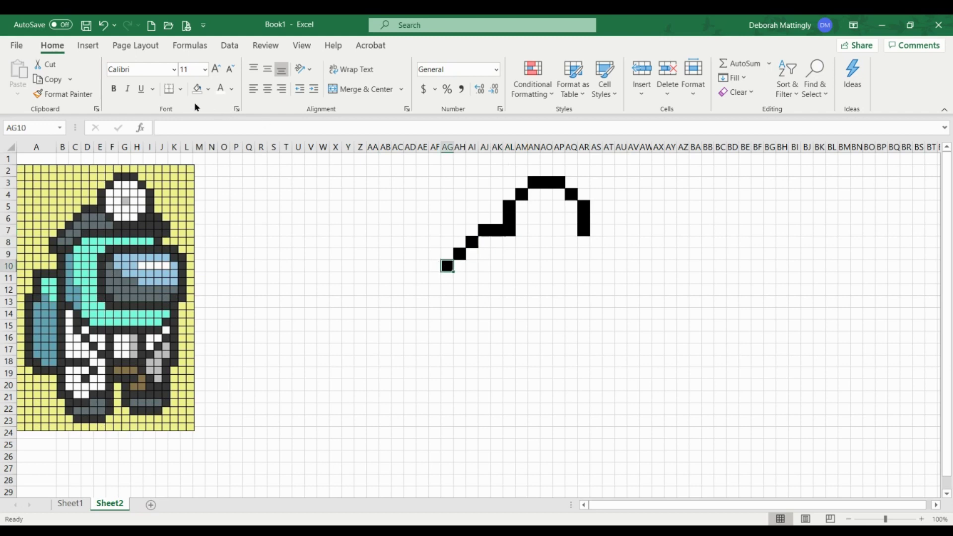
left_click(71, 97)
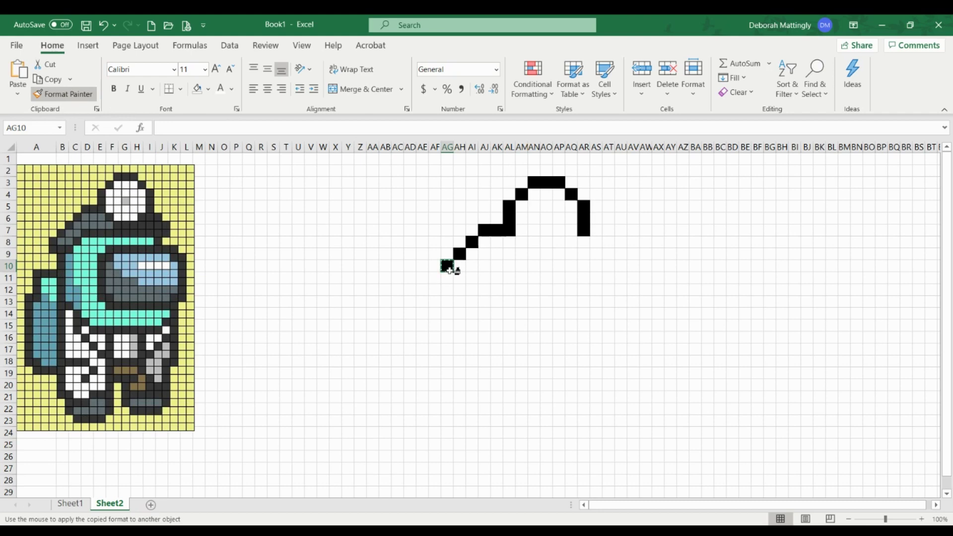
left_click_drag(434, 274, 436, 288)
left_click(451, 289)
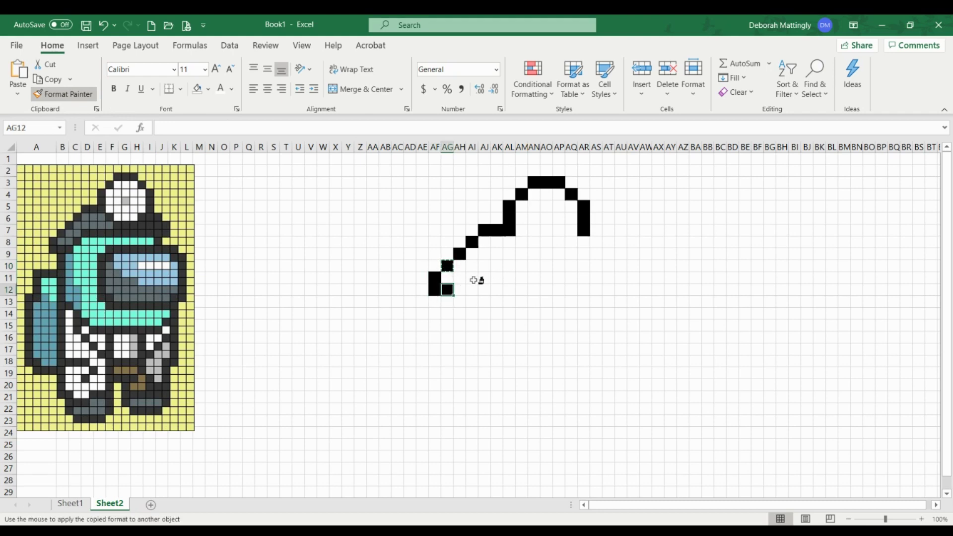
left_click(462, 291)
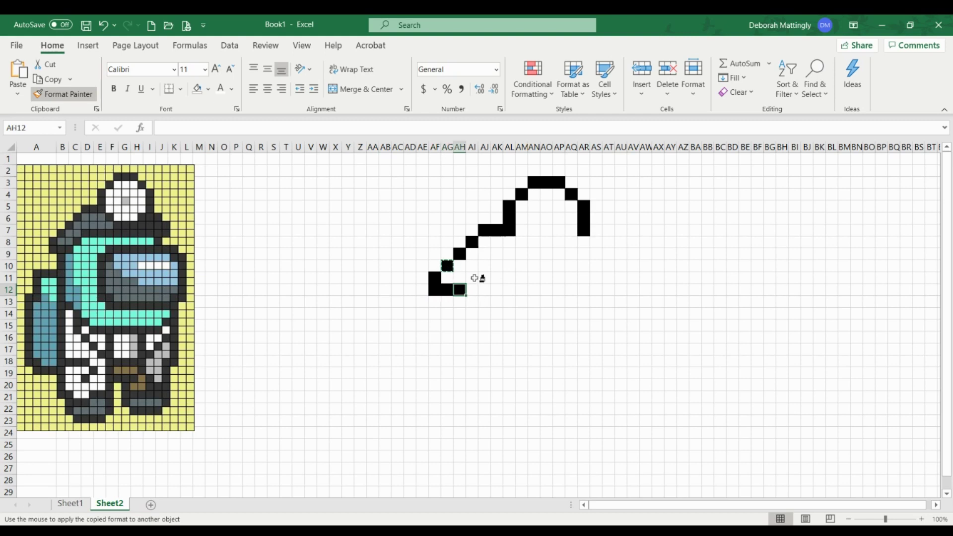
left_click(471, 278)
Step: Paint a black band along row 10, plus AM8, AN9:AP9, AQ8:AS8 and block AQ9:AT10
left_click_drag(485, 267, 598, 269)
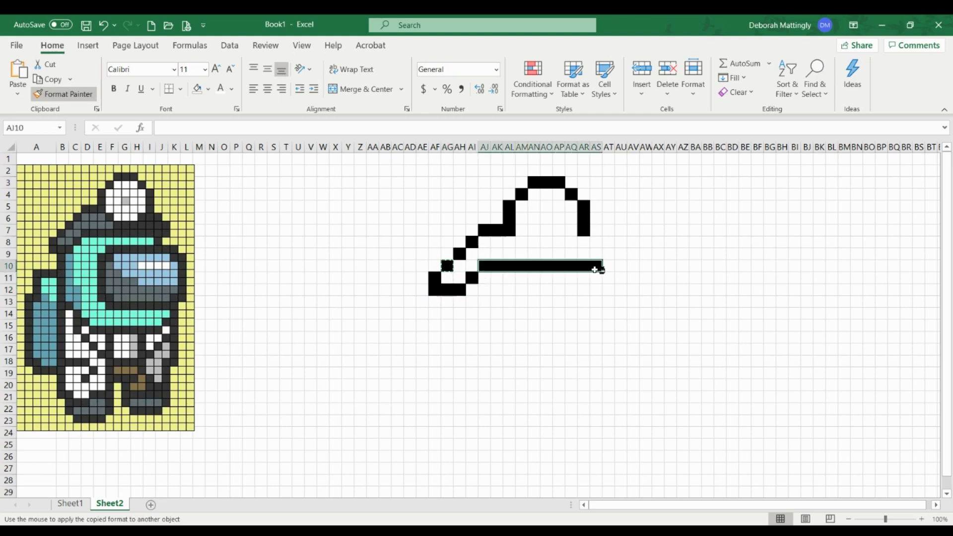
left_click(522, 242)
left_click_drag(534, 253, 559, 253)
left_click(572, 242)
left_click(584, 241)
left_click(596, 241)
left_click_drag(570, 257, 611, 261)
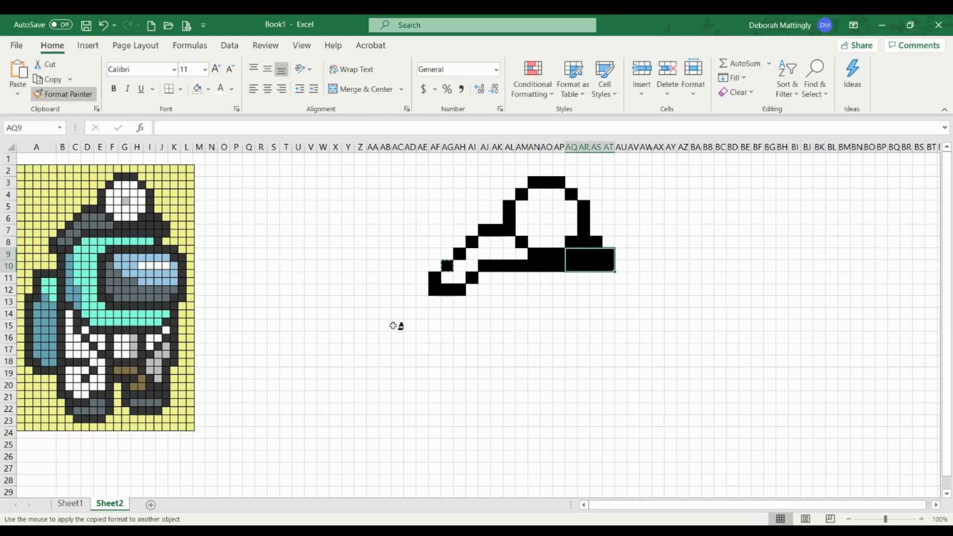
Step: Fill AJ11:AR11 with a custom cyan, RGB 47, 232, 241
key("Escape")
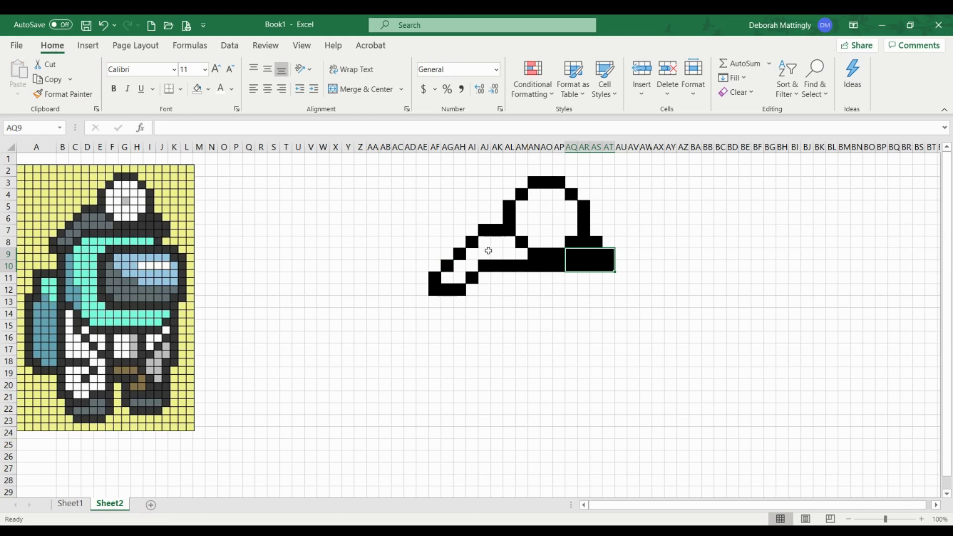
left_click(489, 281)
left_click_drag(488, 281, 577, 281)
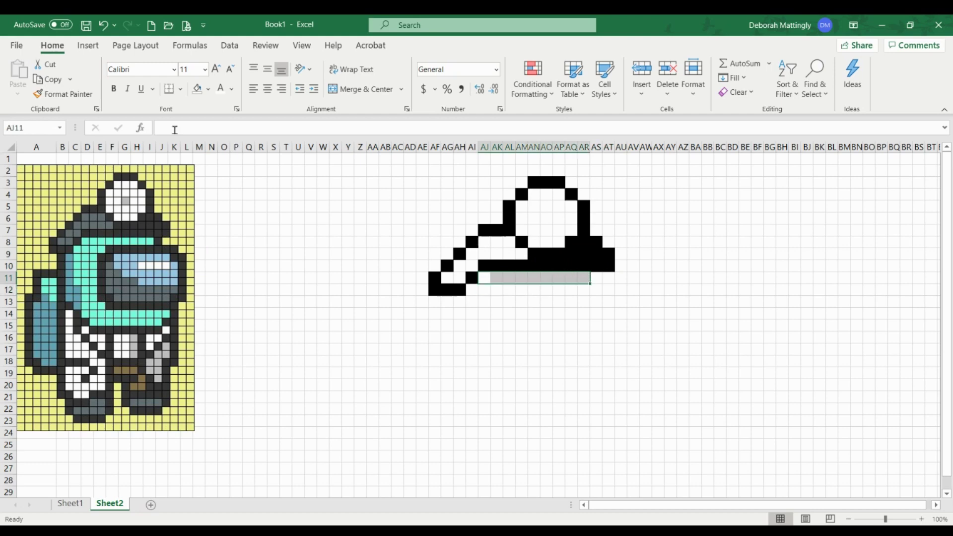
left_click(208, 90)
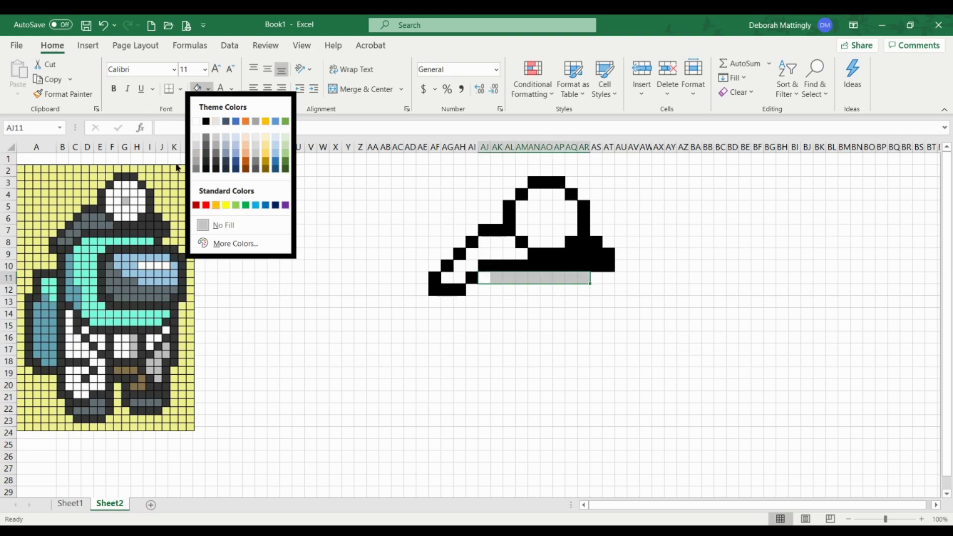
left_click(230, 244)
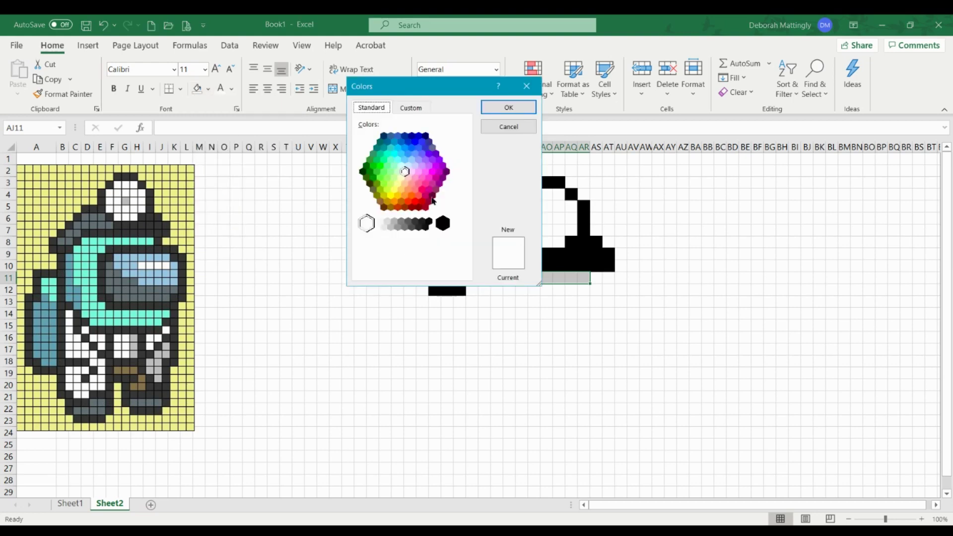
left_click(413, 109)
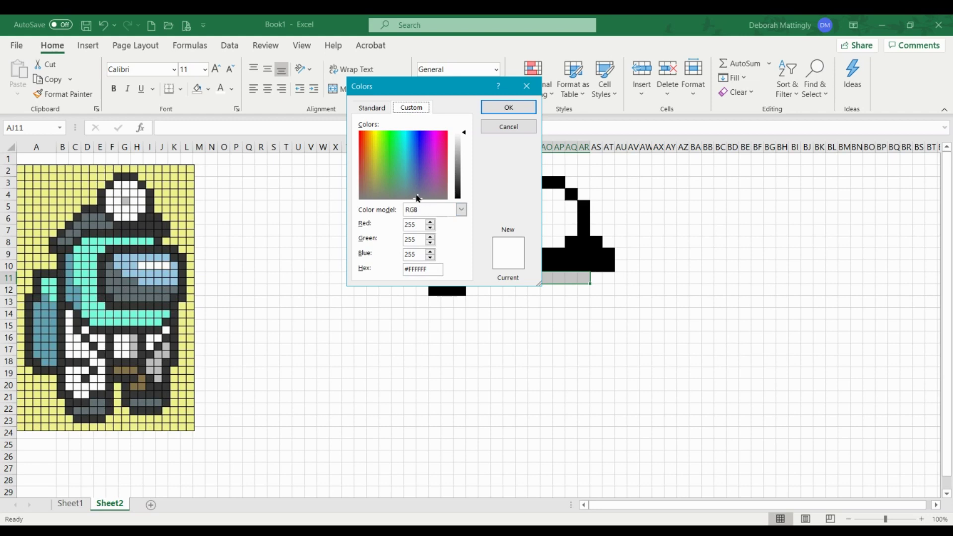
left_click(408, 169)
left_click_drag(465, 133, 470, 165)
left_click_drag(411, 175, 404, 142)
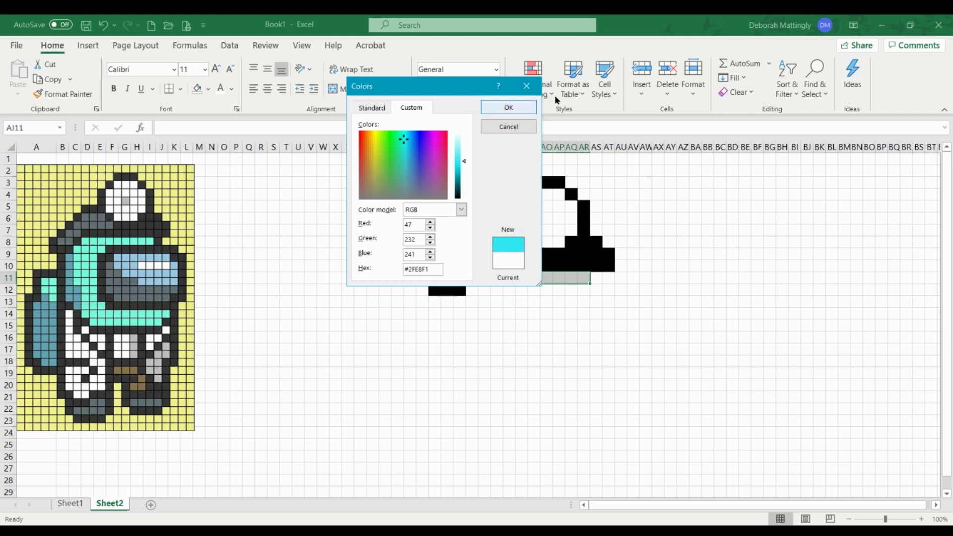
left_click(511, 107)
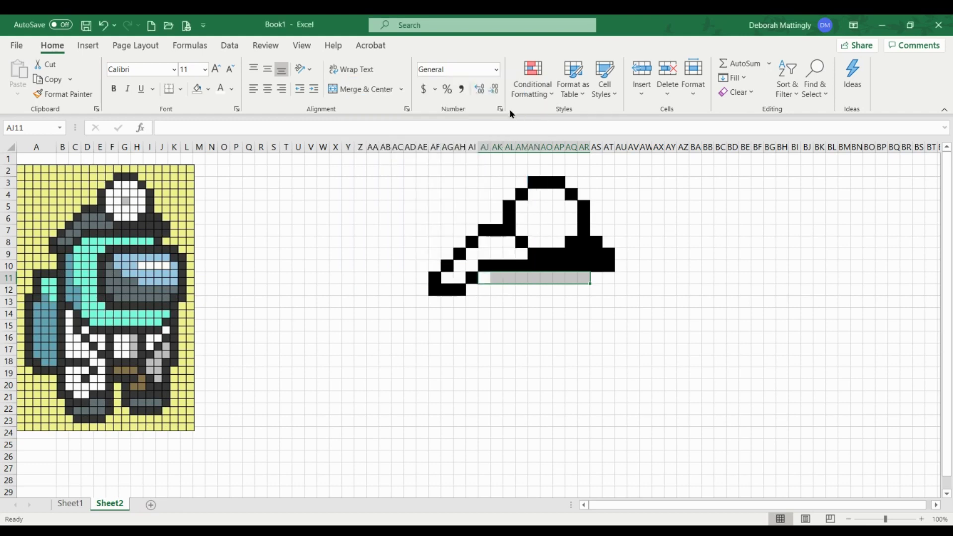
left_click(521, 278)
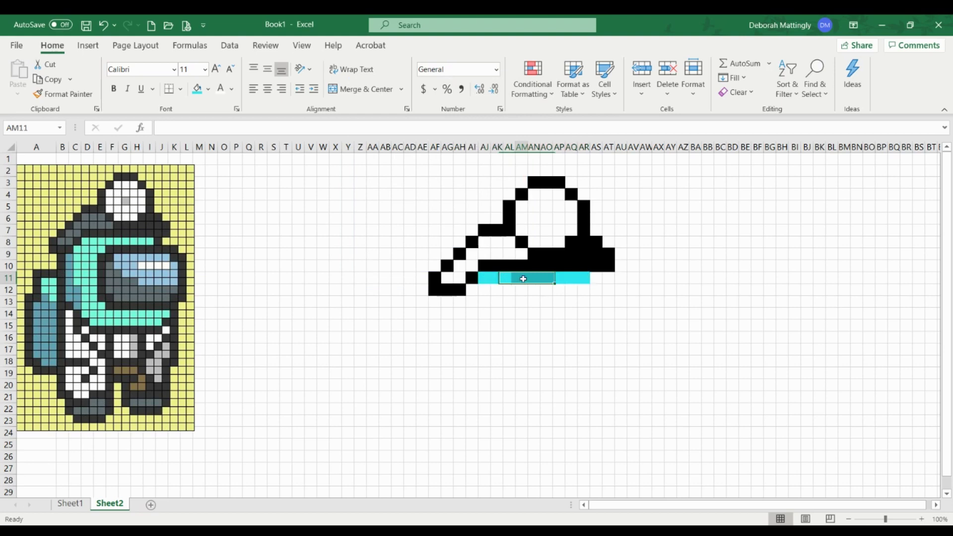
Step: Copy the cyan fill onto AI12:AL12 and the block AI13:AK16
left_click(72, 93)
left_click(474, 290)
mouse_move(483, 289)
left_mouse_down()
mouse_move(511, 289)
mouse_move(476, 302)
mouse_move(493, 302)
mouse_move(492, 335)
left_mouse_up()
key("Escape")
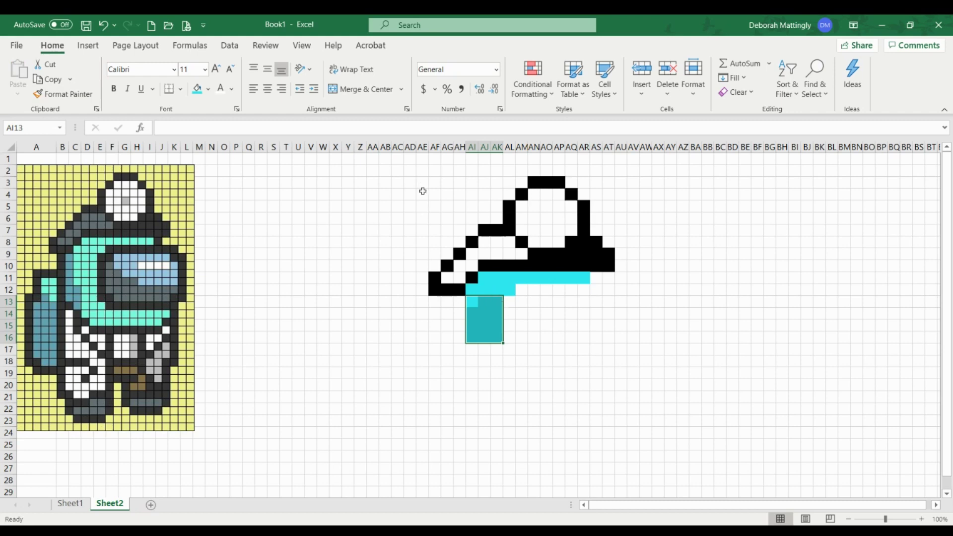
Step: Apply All Borders to every cell in columns N through BS
left_click(574, 324)
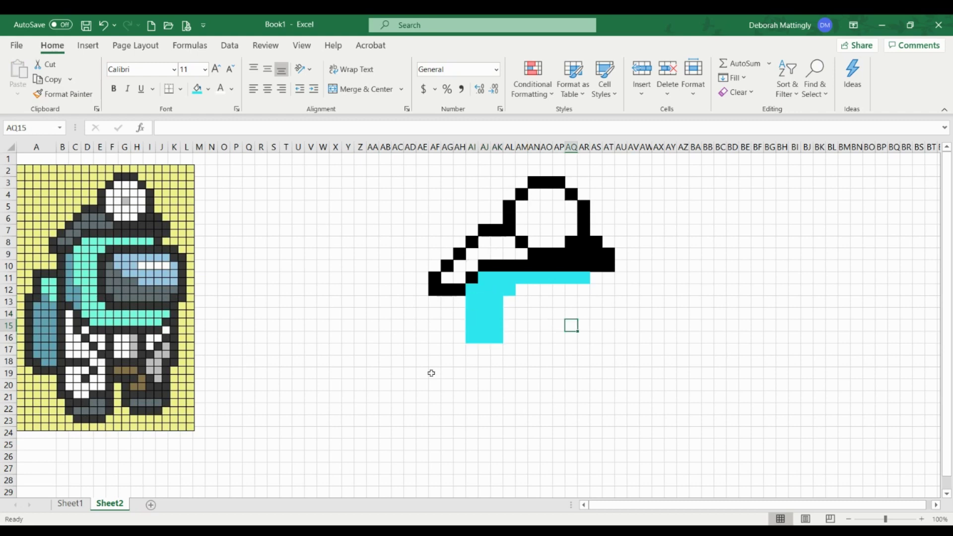
left_click_drag(212, 148, 839, 127)
left_click_drag(925, 128, 924, 149)
left_click(181, 89)
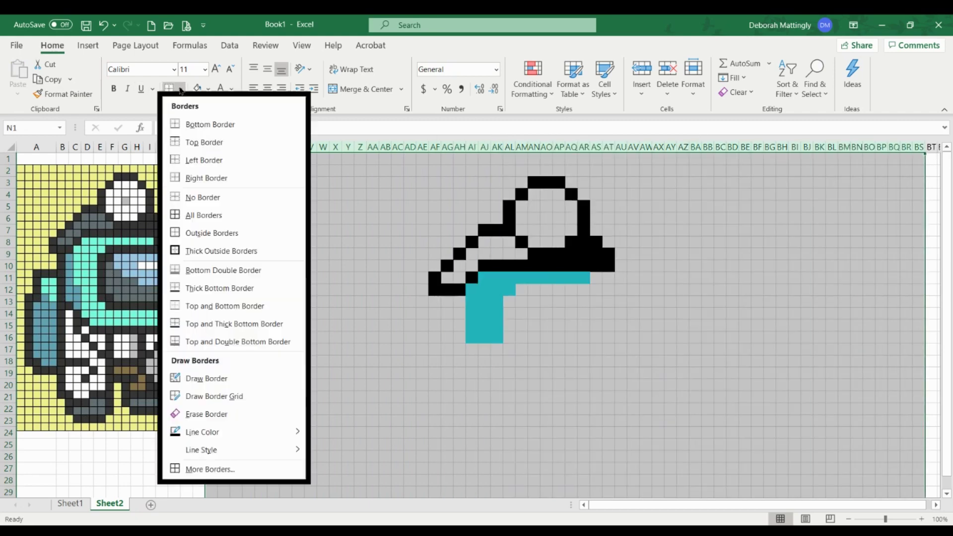
left_click(213, 215)
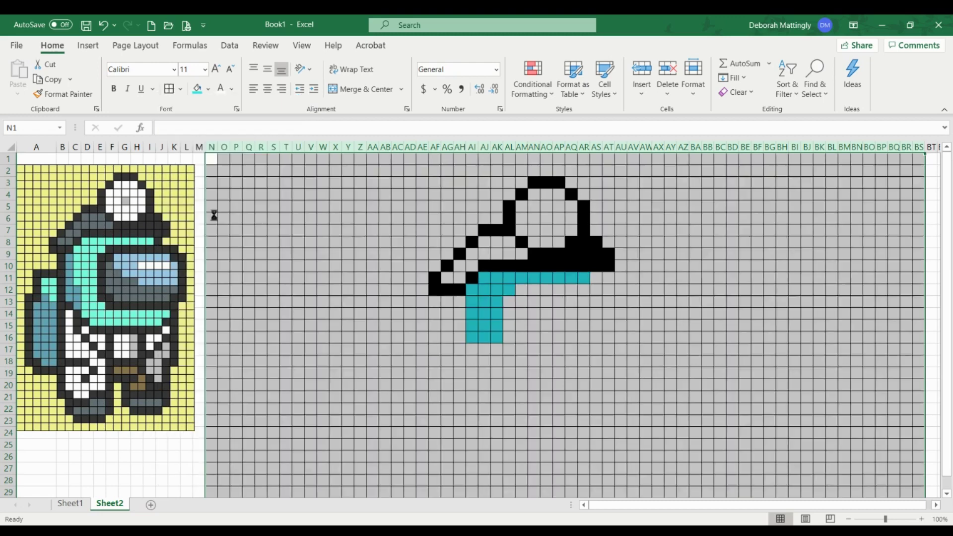
left_click(546, 361)
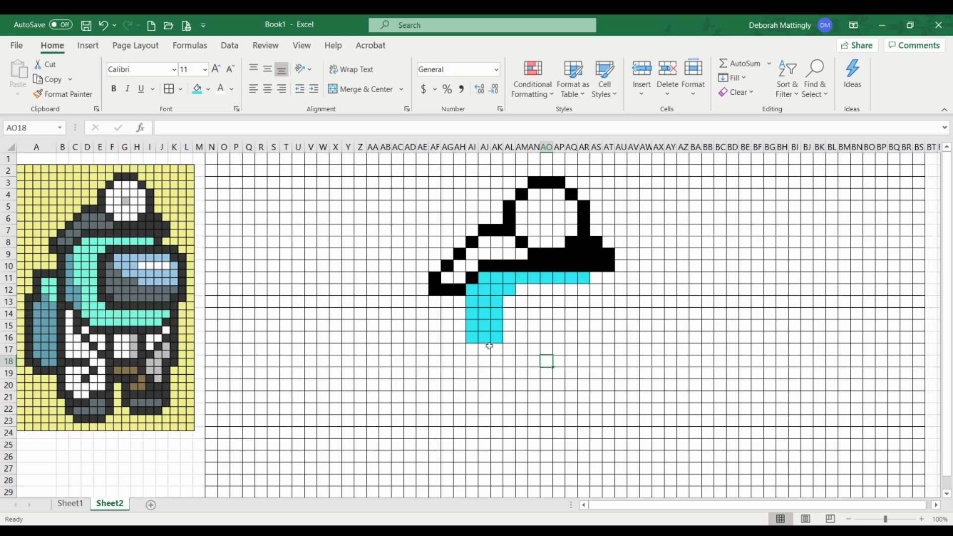
Step: Fill AH13 with Blue-Gray, Text 2, Lighter 40%
left_click(460, 302)
left_click(208, 89)
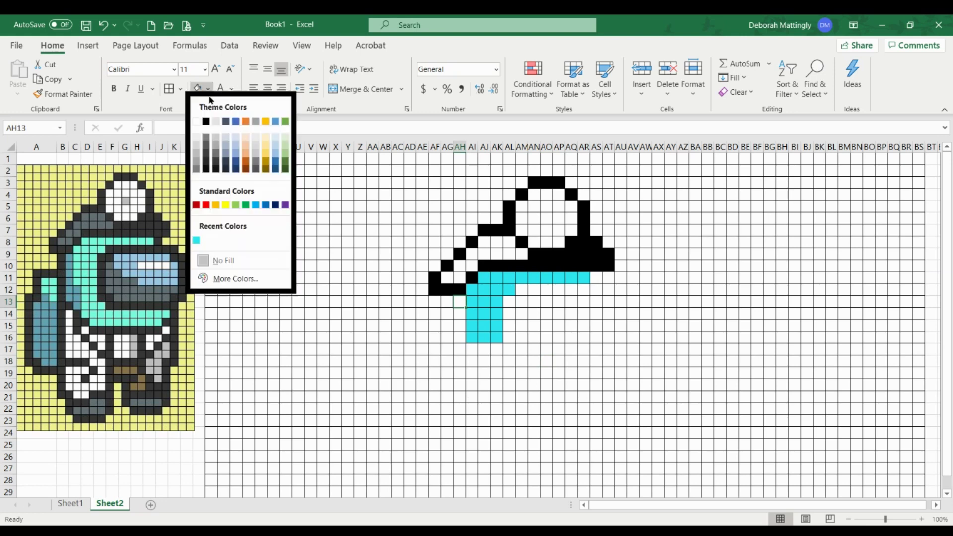
left_click(227, 156)
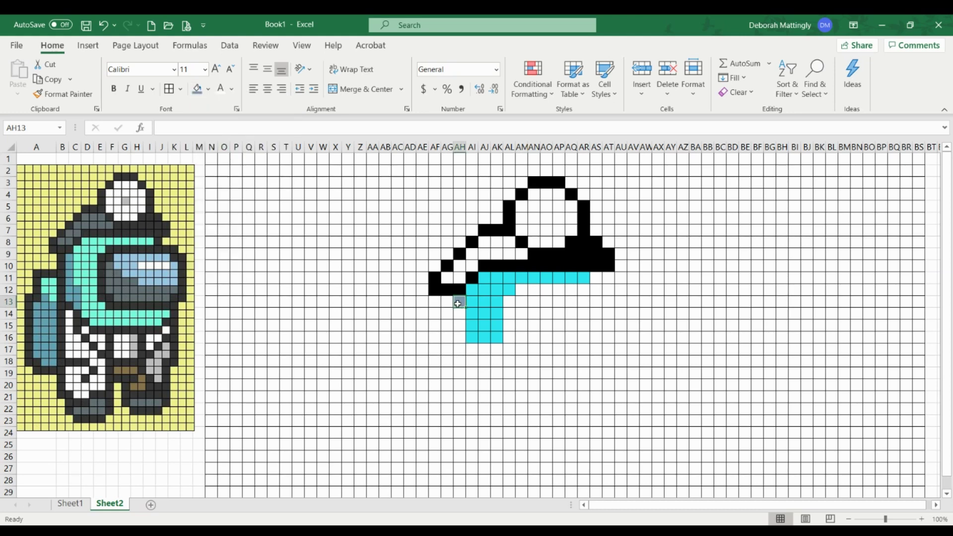
Step: Paint AH14:AH18, AI17:AI19, AF19:AF24, AE18:AE24 and AD19:AD24 the same blue-gray
left_click(70, 99)
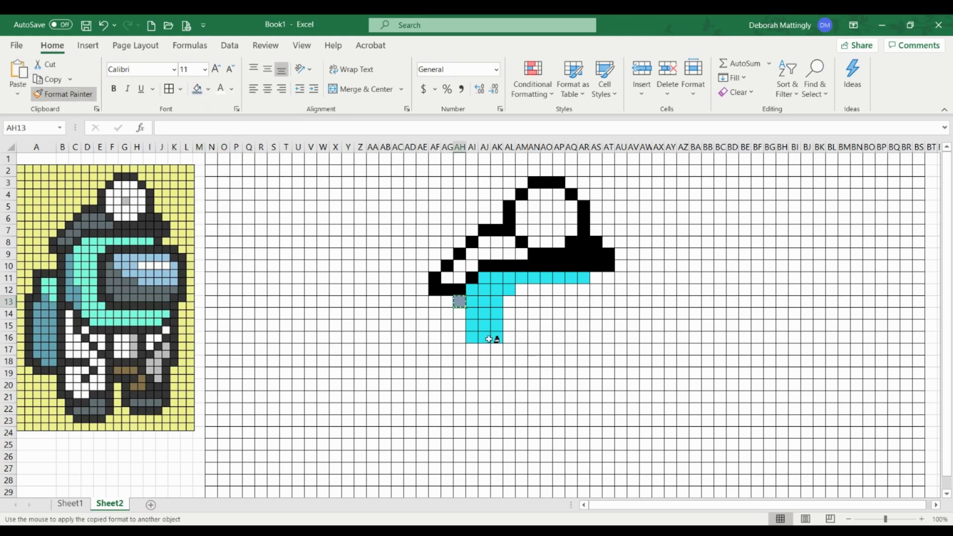
left_click_drag(459, 315, 459, 361)
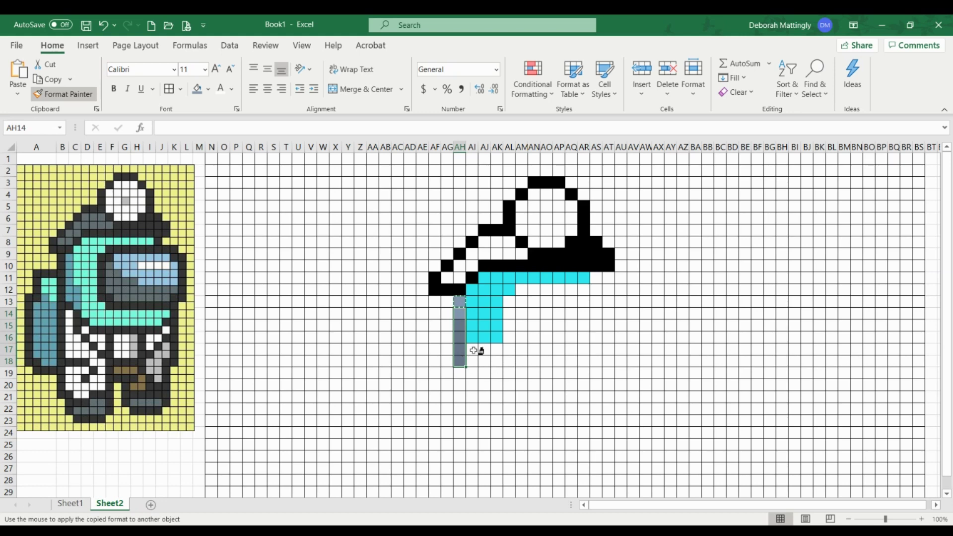
left_click_drag(473, 350, 472, 371)
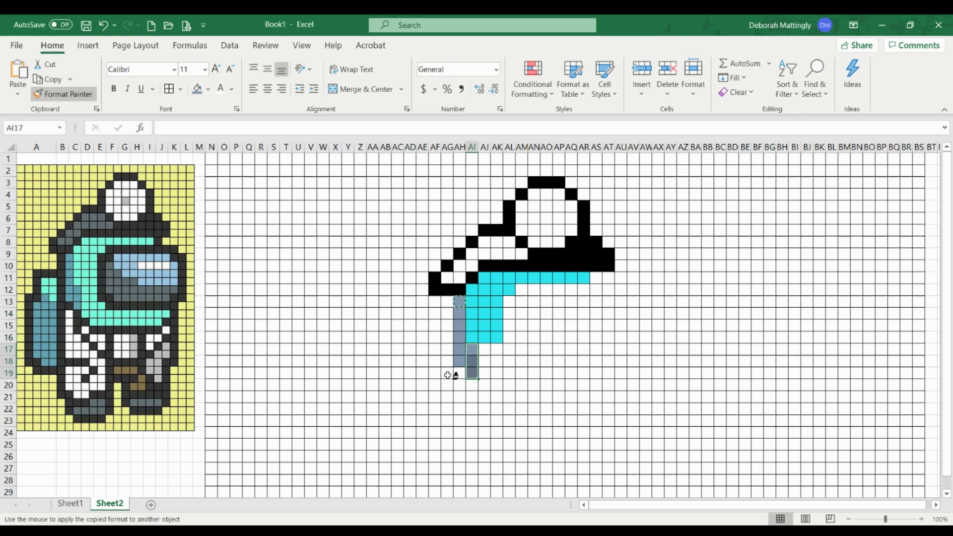
left_click_drag(430, 372, 433, 433)
left_click_drag(420, 360, 423, 433)
left_click_drag(412, 376, 414, 435)
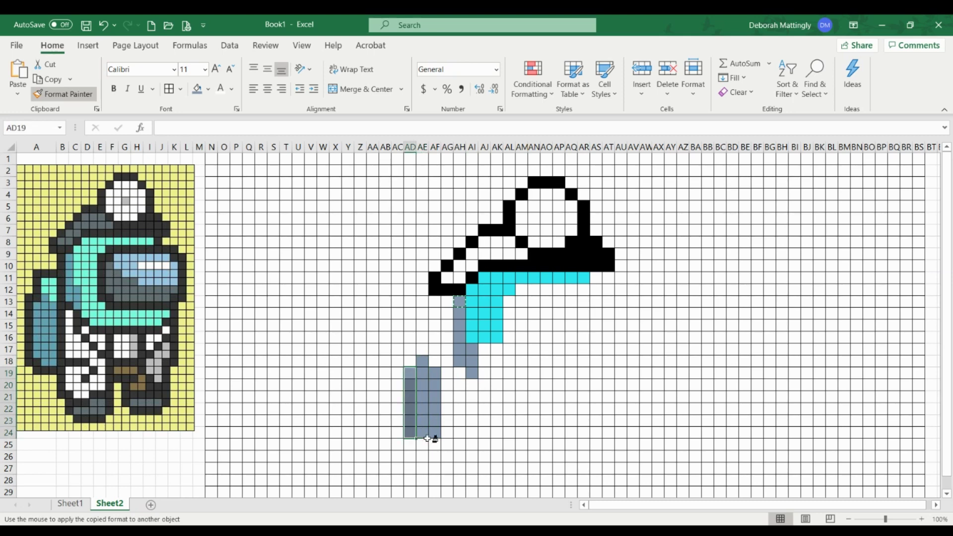